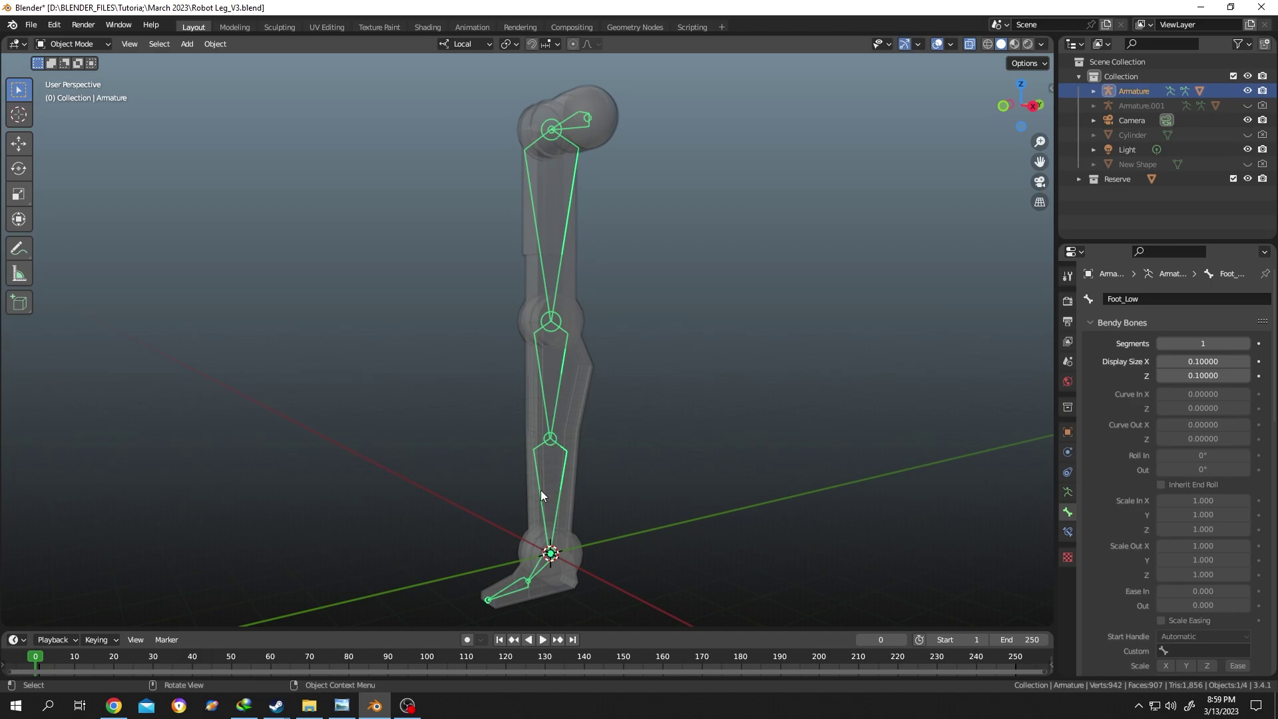
Switch the armature into Edit Mode and deselect all bones
{"action": "left_click", "coordinate": [70, 44]}
{"action": "left_click", "coordinate": [70, 77]}
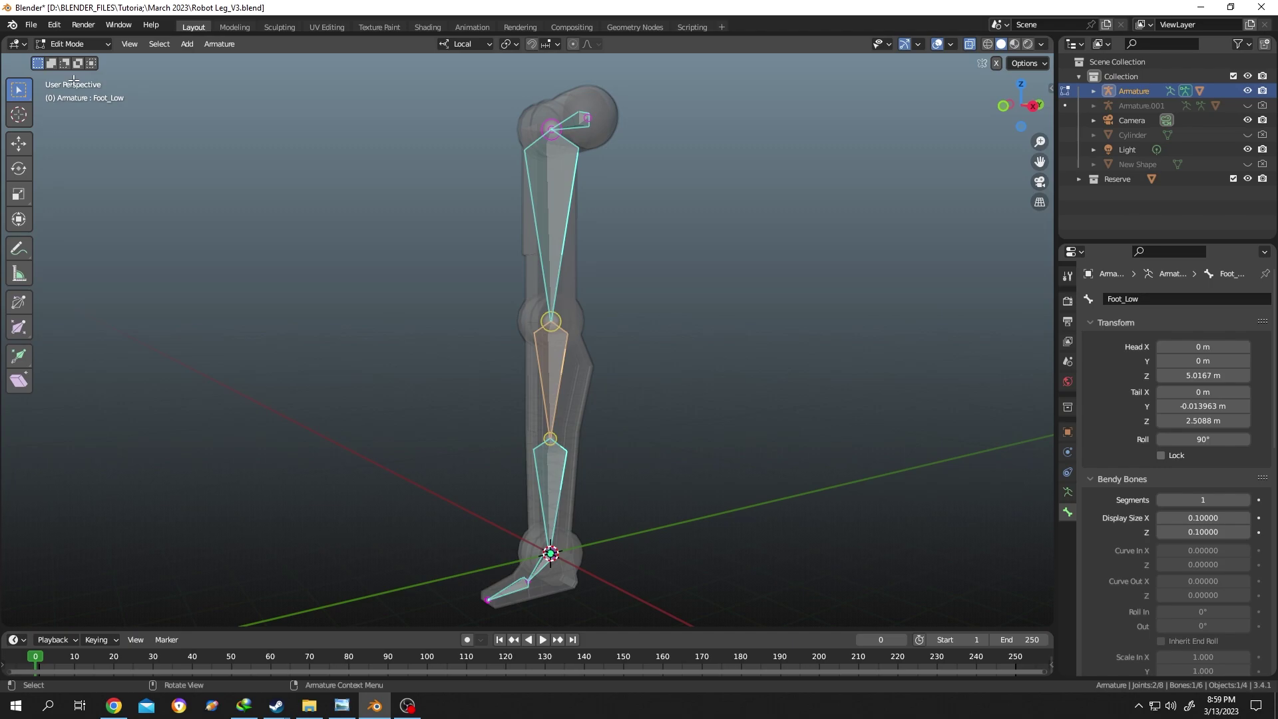
{"action": "left_click", "coordinate": [685, 340]}
{"action": "scroll", "coordinate": [656, 397], "scroll_direction": "up", "scroll_amount": 2}
{"action": "scroll", "coordinate": [654, 337], "scroll_direction": "up", "scroll_amount": 2}
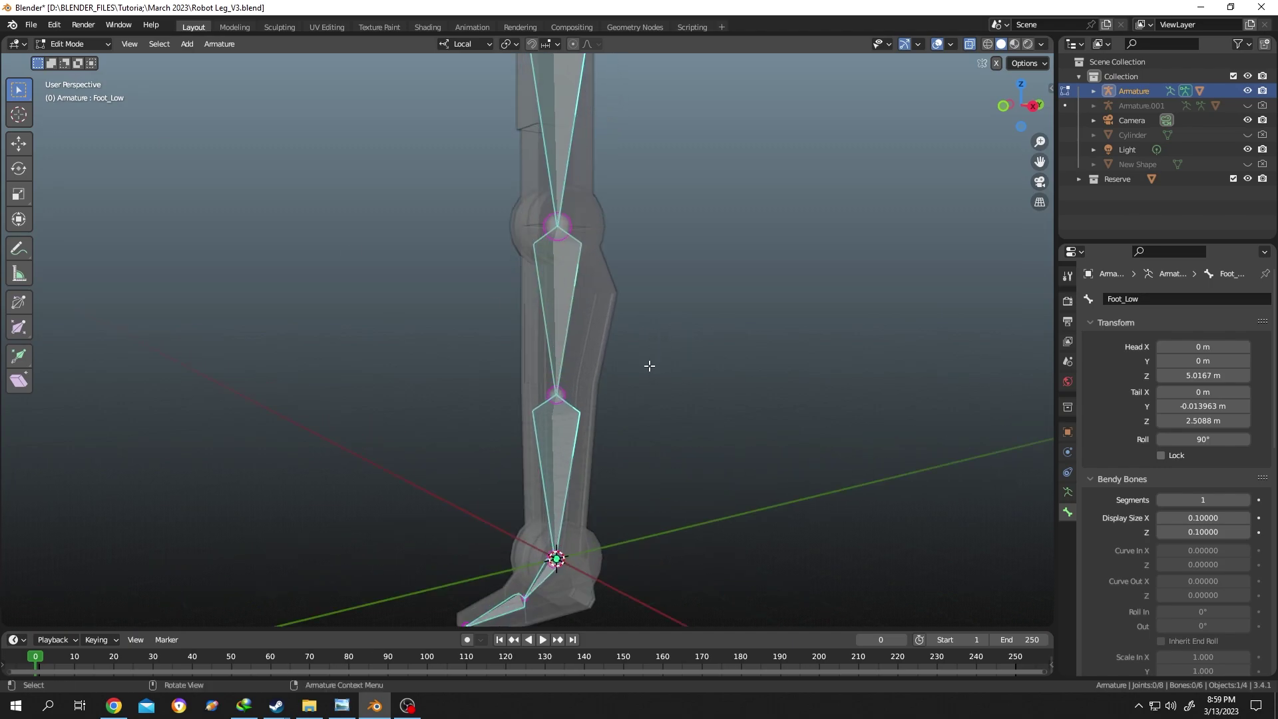
{"action": "scroll", "coordinate": [648, 366], "scroll_direction": "up", "scroll_amount": 1}
Dissolve the knee-to-ankle joint so the two lower-leg bones become one shin bone
{"action": "middle_click_drag", "start_coordinate": [699, 449], "coordinate": [736, 348]}
{"action": "left_click", "coordinate": [736, 349]}
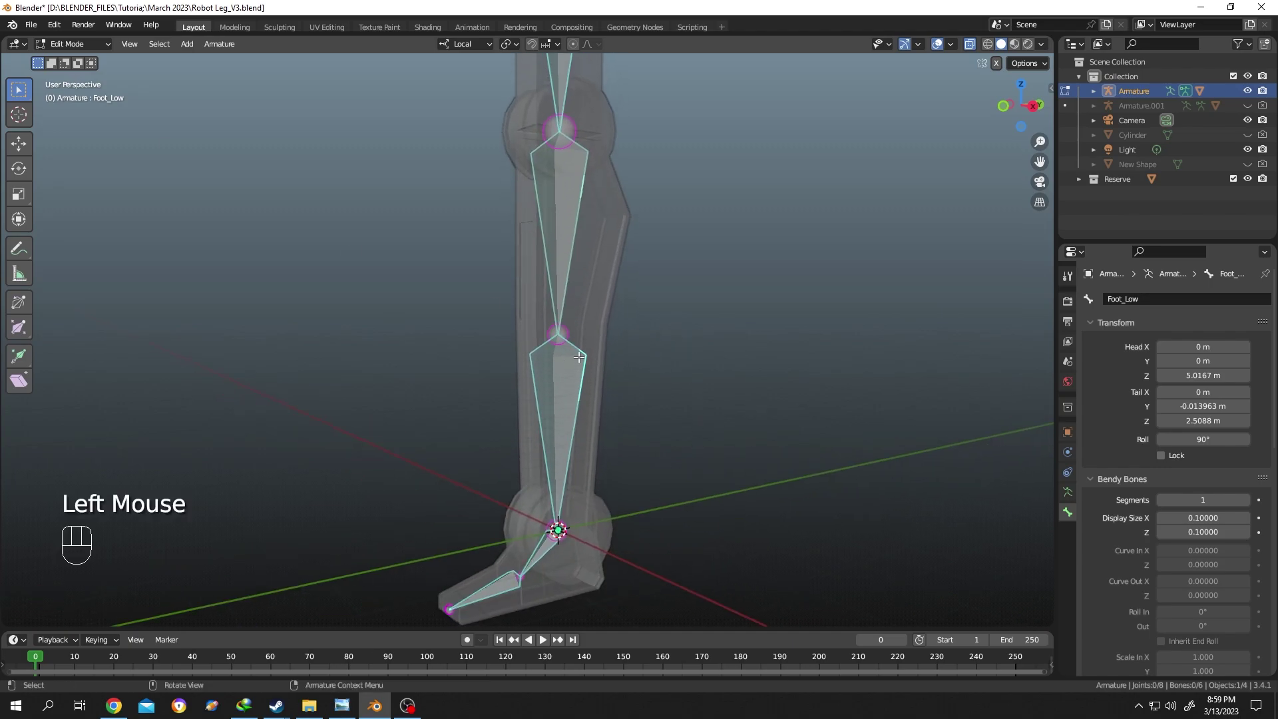
{"action": "left_click", "coordinate": [557, 333]}
{"action": "key", "text": "x"}
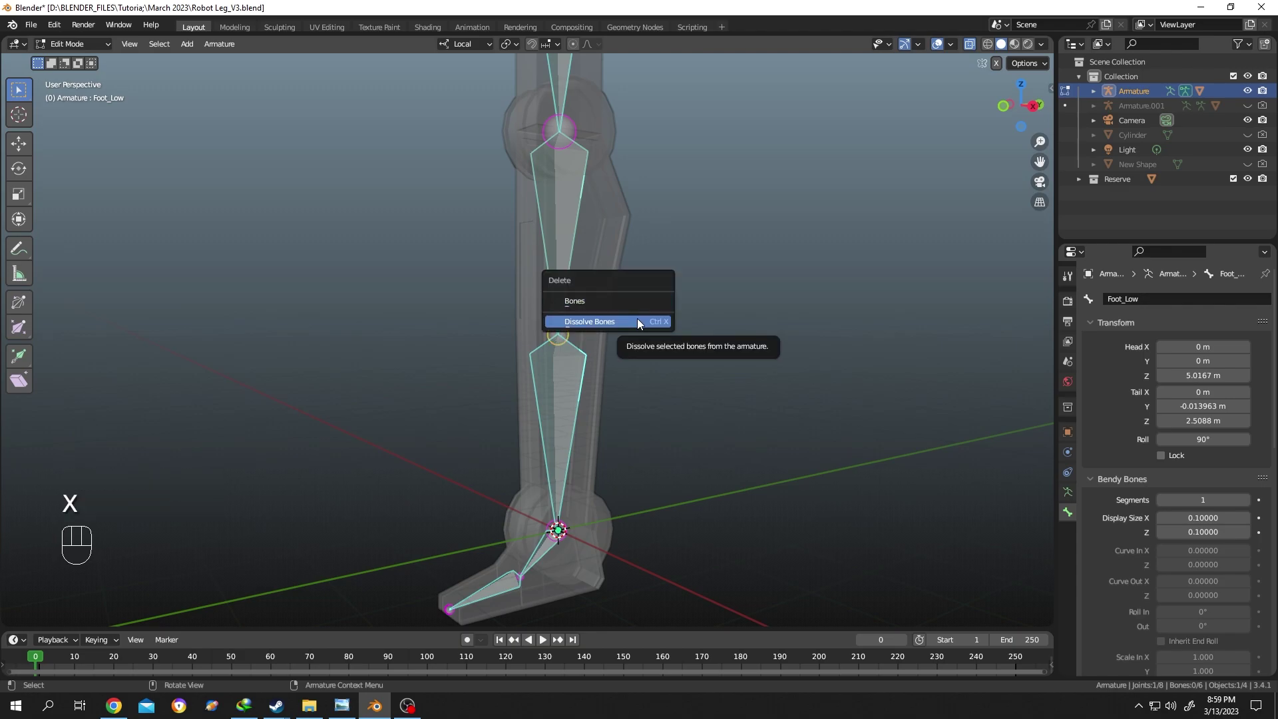
{"action": "left_click", "coordinate": [637, 319]}
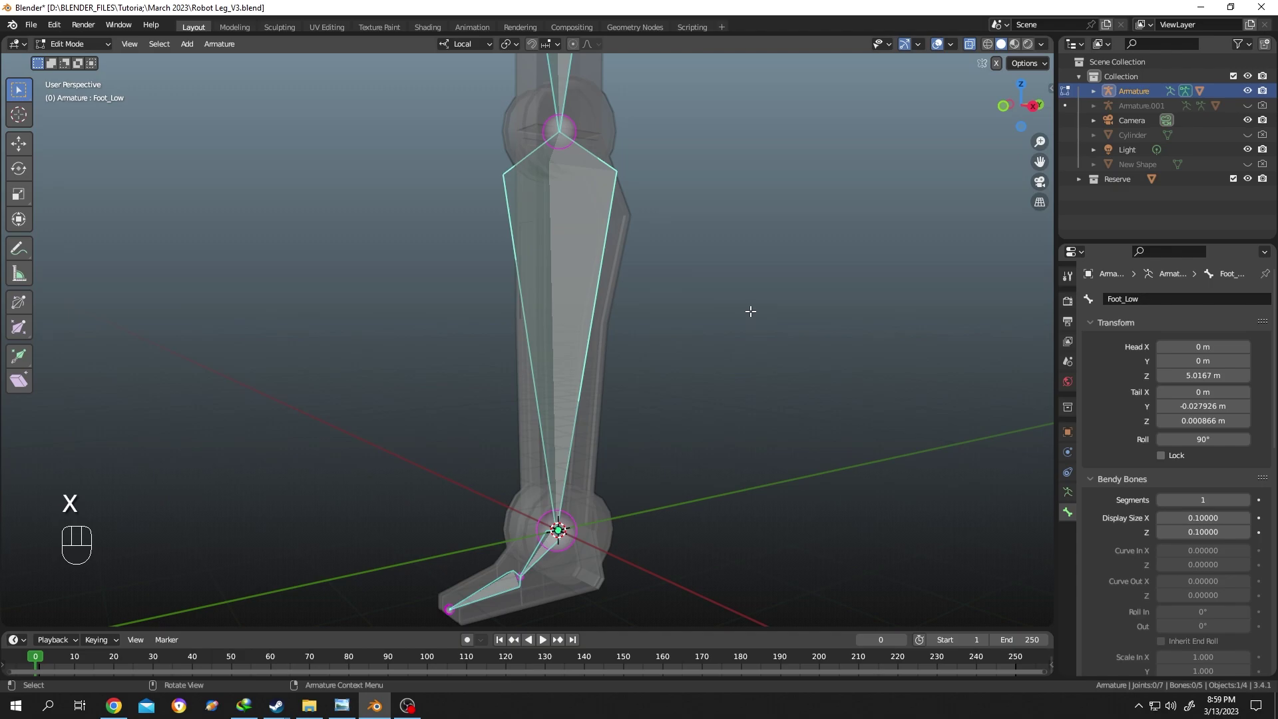
{"action": "scroll", "coordinate": [744, 305], "scroll_direction": "down", "scroll_amount": 3}
{"action": "mouse_move", "coordinate": [736, 303]}
{"action": "middle_mouse_down", "text": "shift"}
{"action": "mouse_move", "coordinate": [641, 287]}
{"action": "mouse_move", "coordinate": [673, 327]}
{"action": "middle_mouse_up", "text": "shift"}
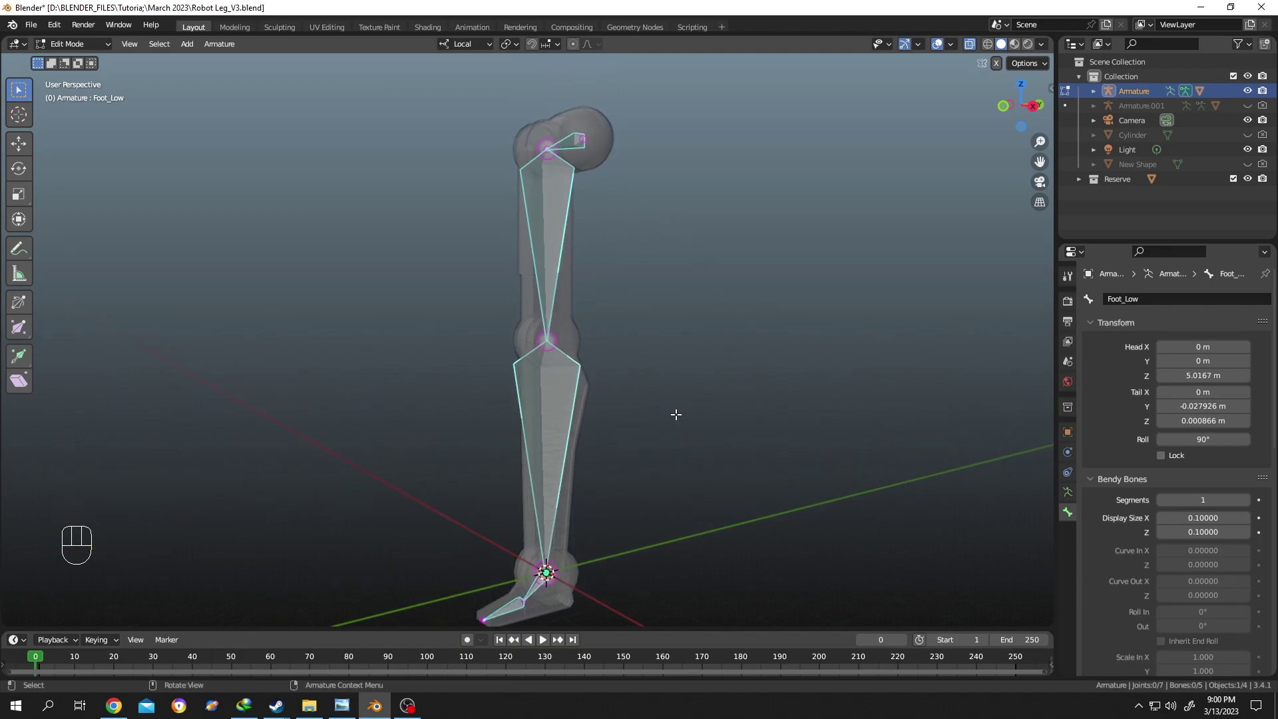
Select the merged shin bone to show its connection to parent Foot_UP
{"action": "left_click", "coordinate": [566, 407]}
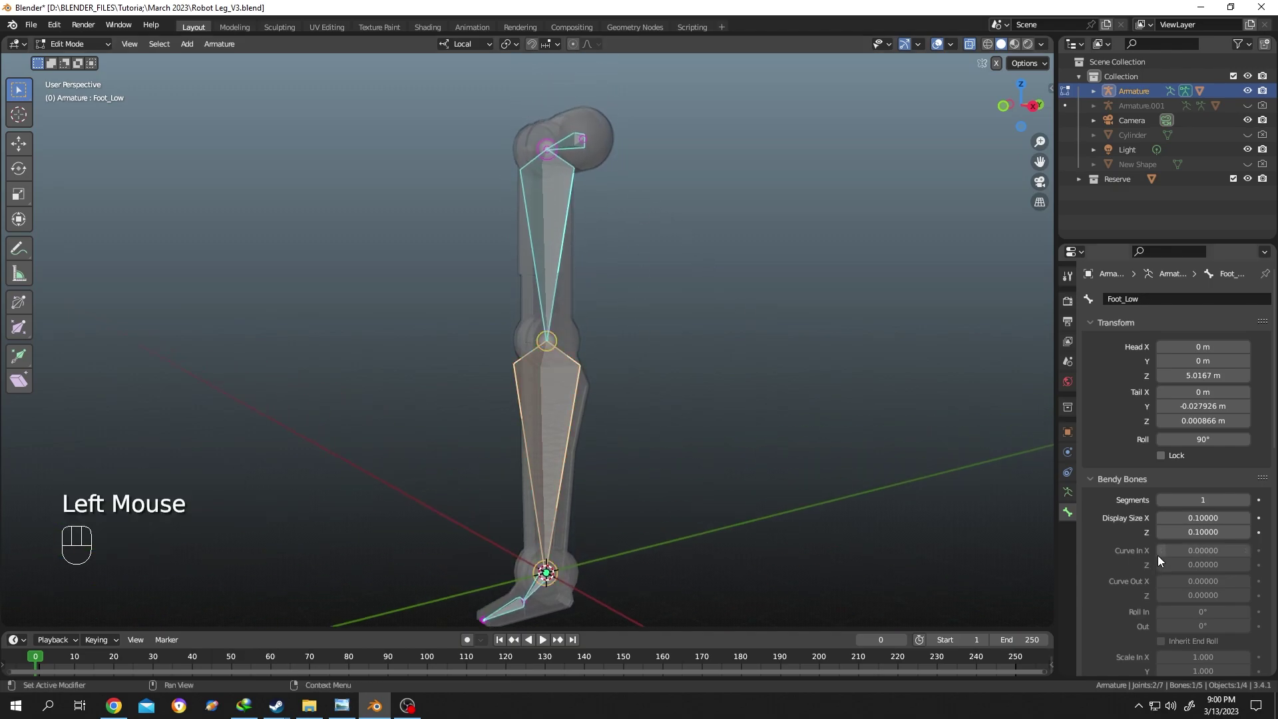
{"action": "scroll", "coordinate": [1123, 465], "scroll_direction": "down", "scroll_amount": 2}
{"action": "scroll", "coordinate": [1123, 464], "scroll_direction": "down", "scroll_amount": 4}
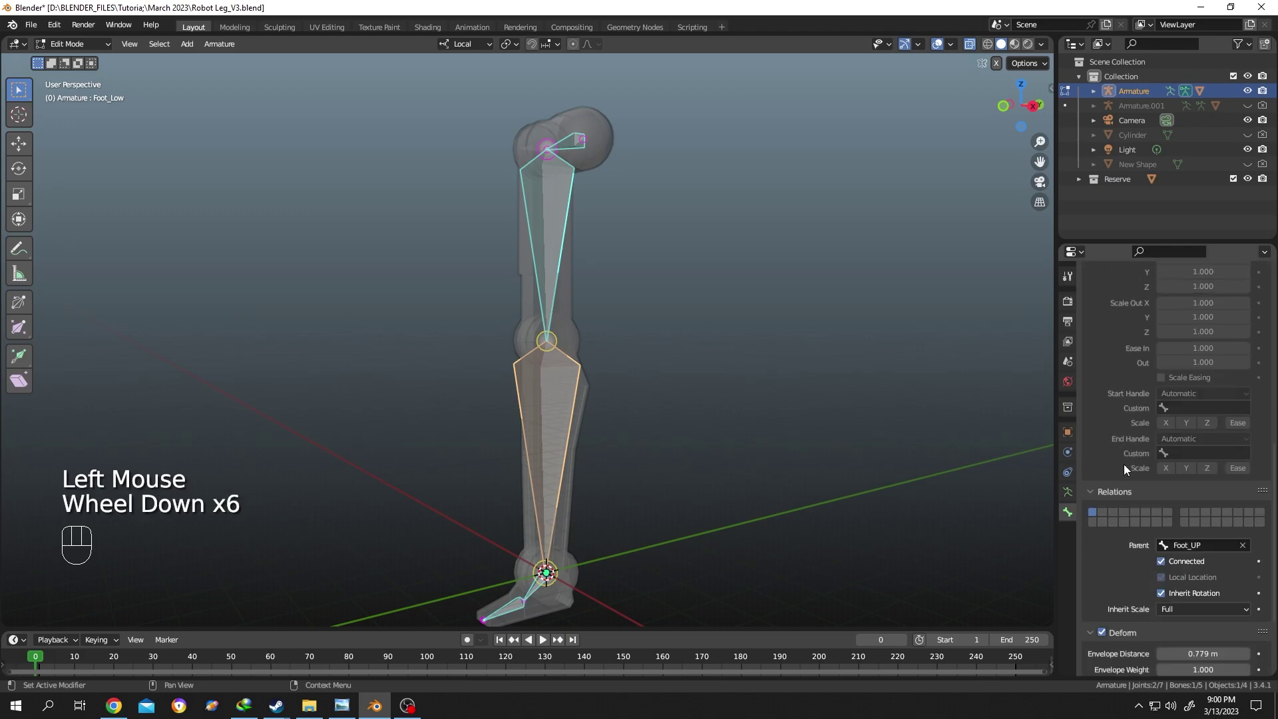
{"action": "scroll", "coordinate": [1123, 464], "scroll_direction": "down", "scroll_amount": 2}
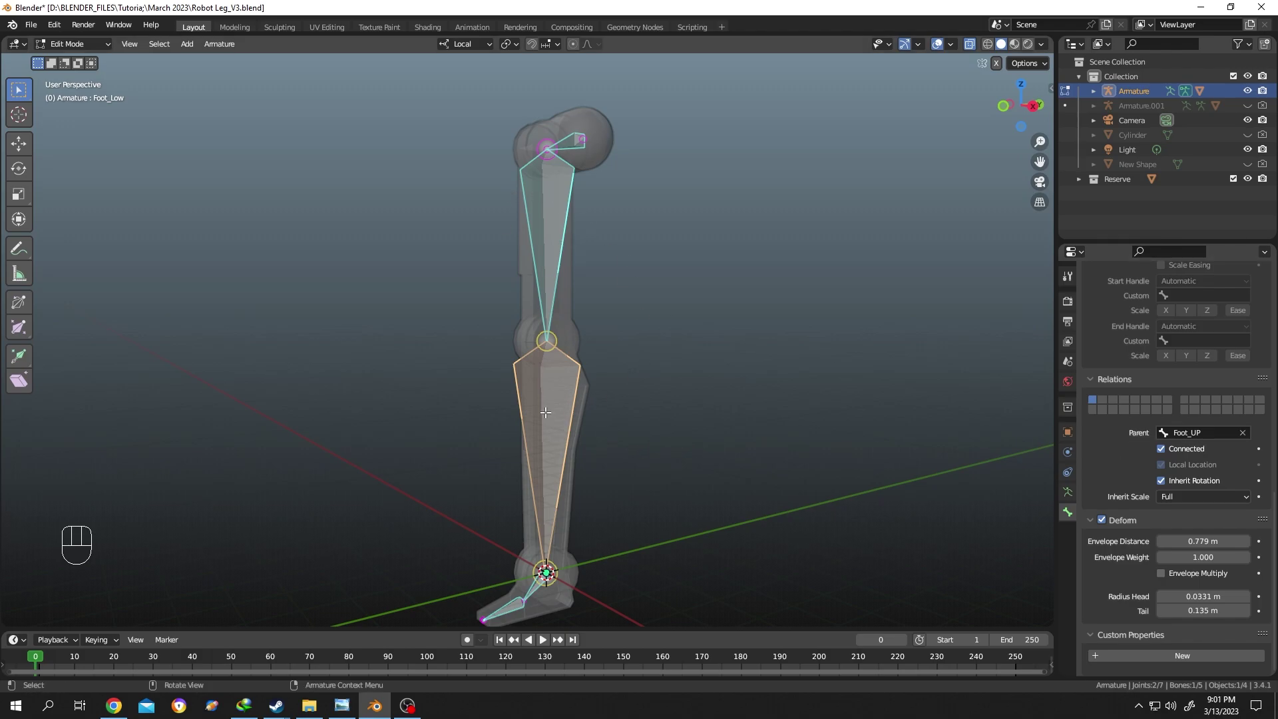
{"action": "scroll", "coordinate": [1117, 411], "scroll_direction": "up", "scroll_amount": 2}
{"action": "scroll", "coordinate": [1119, 412], "scroll_direction": "up", "scroll_amount": 4}
{"action": "scroll", "coordinate": [1120, 349], "scroll_direction": "up", "scroll_amount": 2}
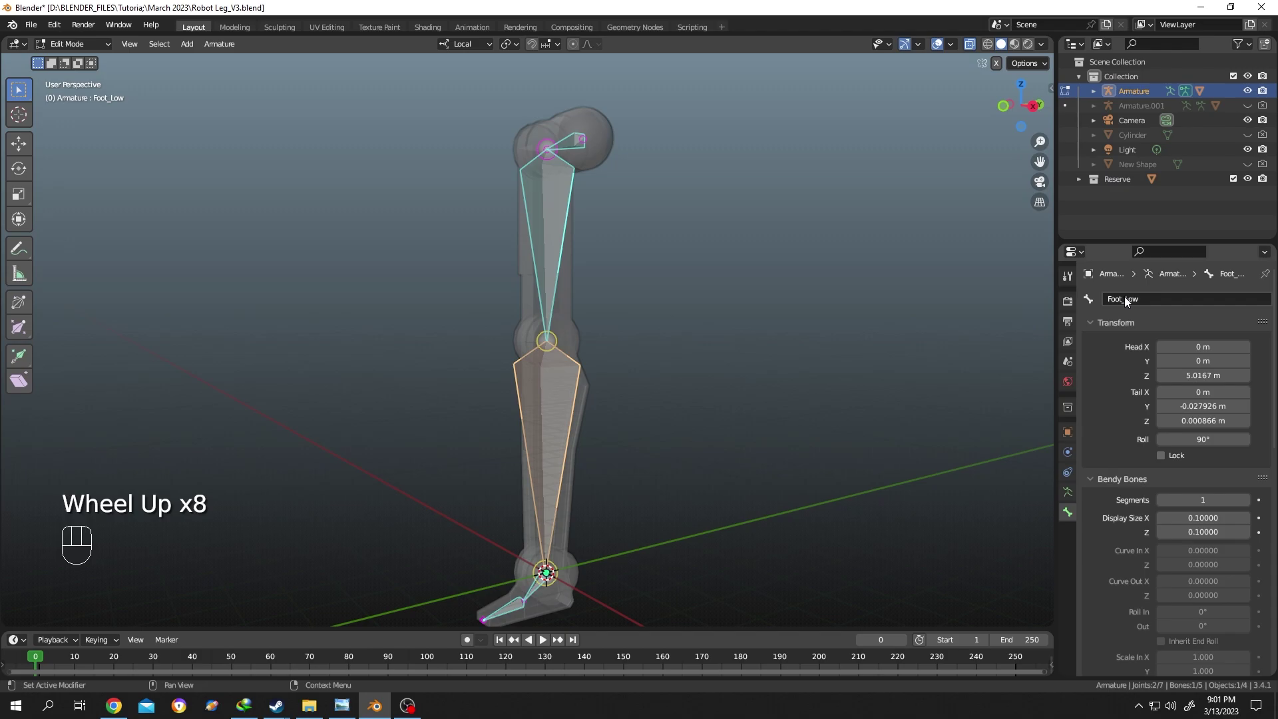
{"action": "scroll", "coordinate": [1122, 364], "scroll_direction": "down", "scroll_amount": 6}
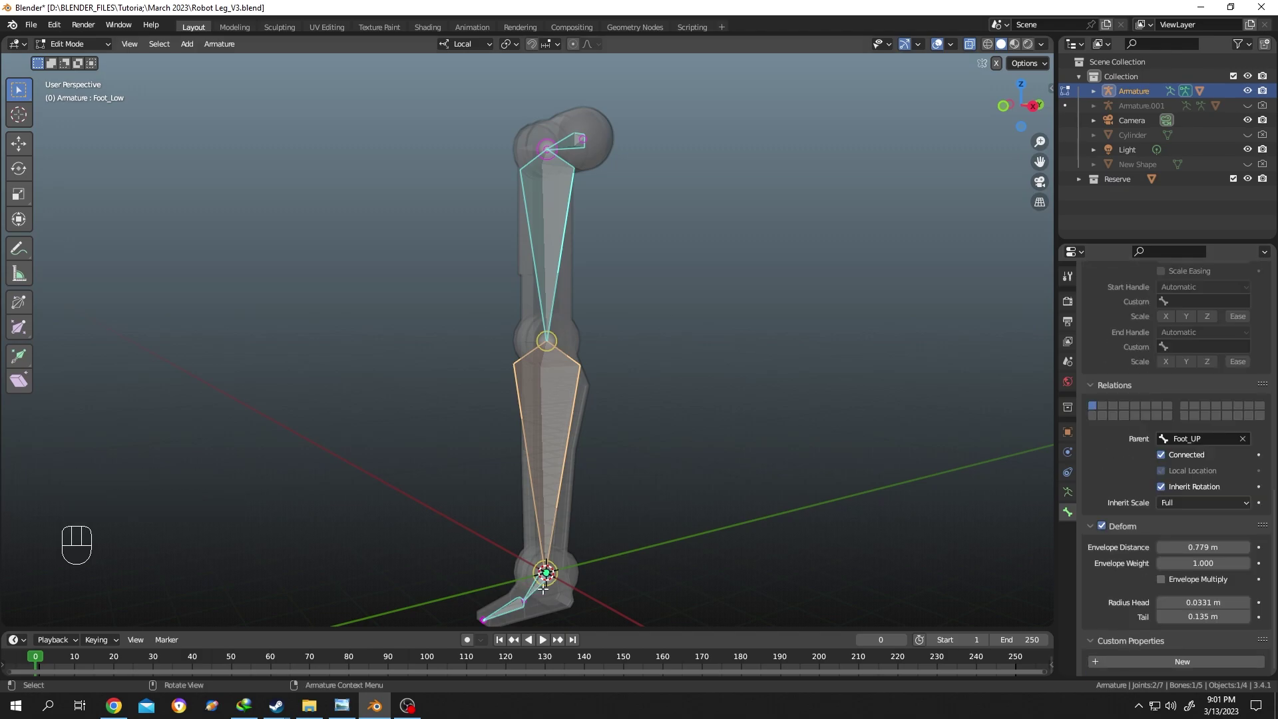
Select the foot bone Foot_Circle to confirm its parent is Foot_Low
{"action": "left_click", "coordinate": [535, 587]}
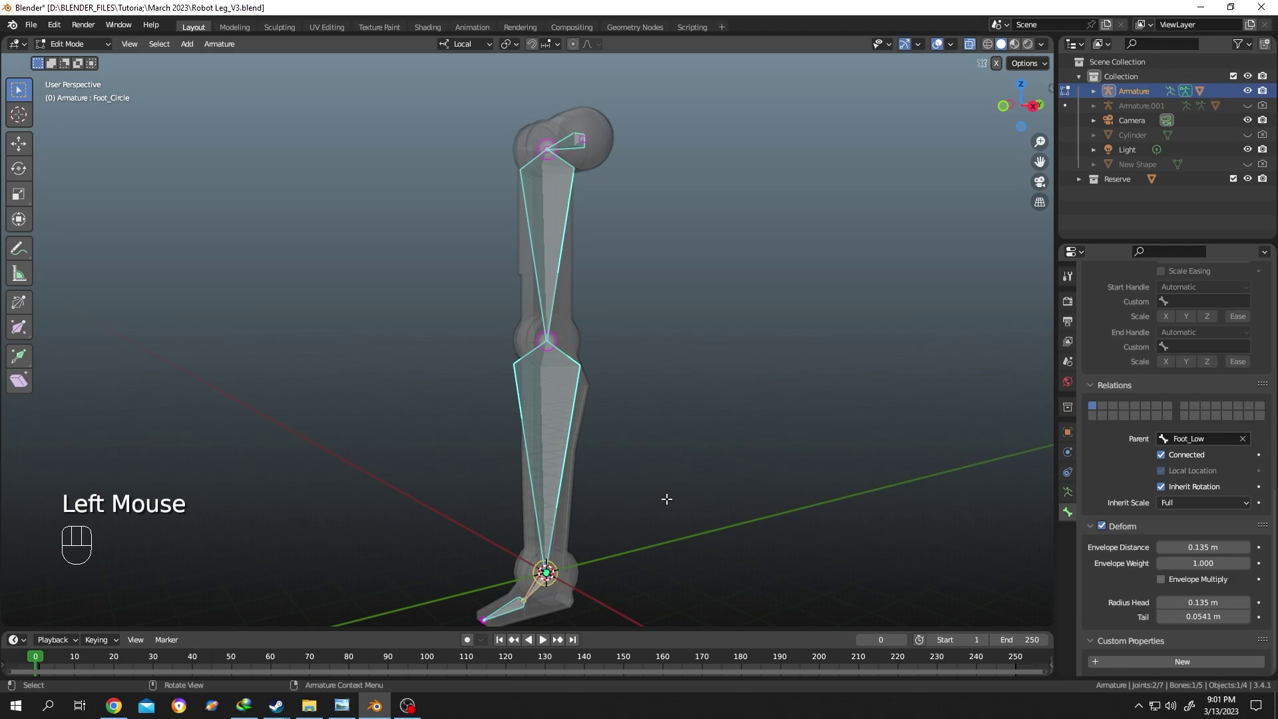